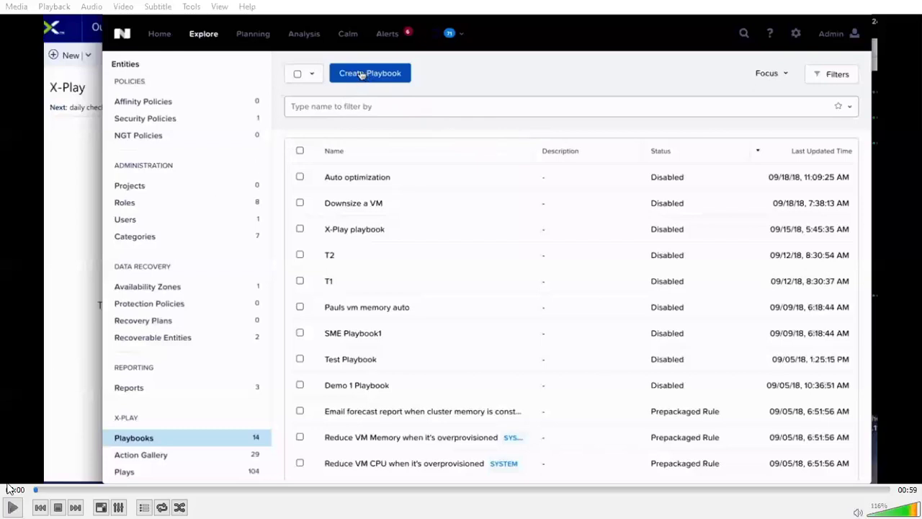
# Play the demo video up to about 00:07, pausing to examine the playbook's alert policy, severity and target VM settings.
pyautogui.click(12, 506)
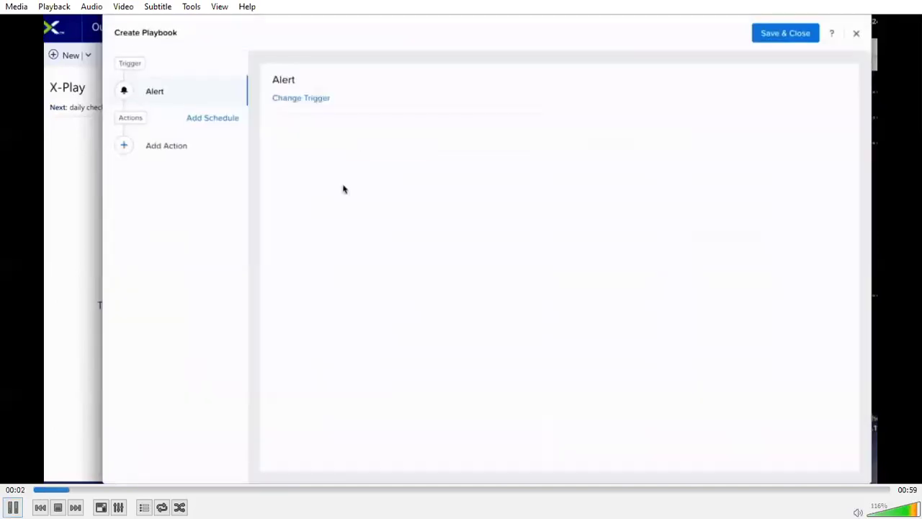
pyautogui.click(12, 506)
pyautogui.click(11, 506)
pyautogui.click(11, 507)
pyautogui.press('space')
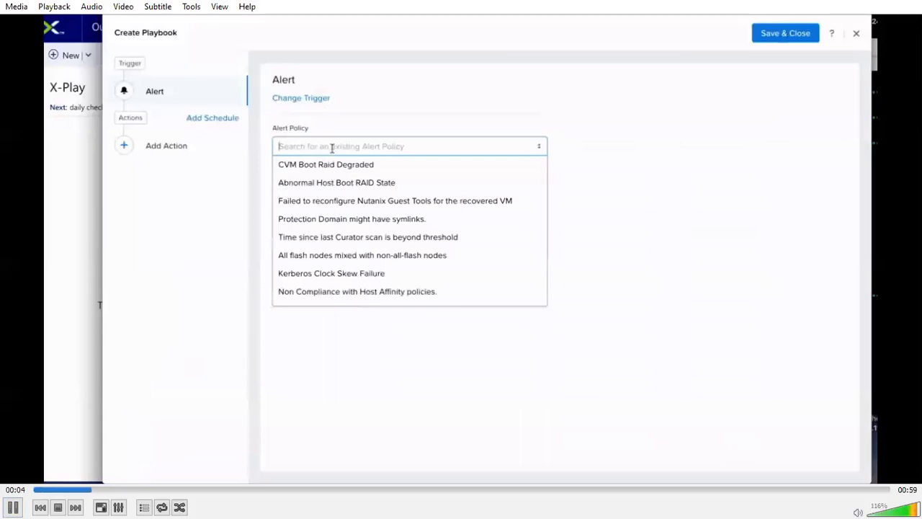
pyautogui.press('space')
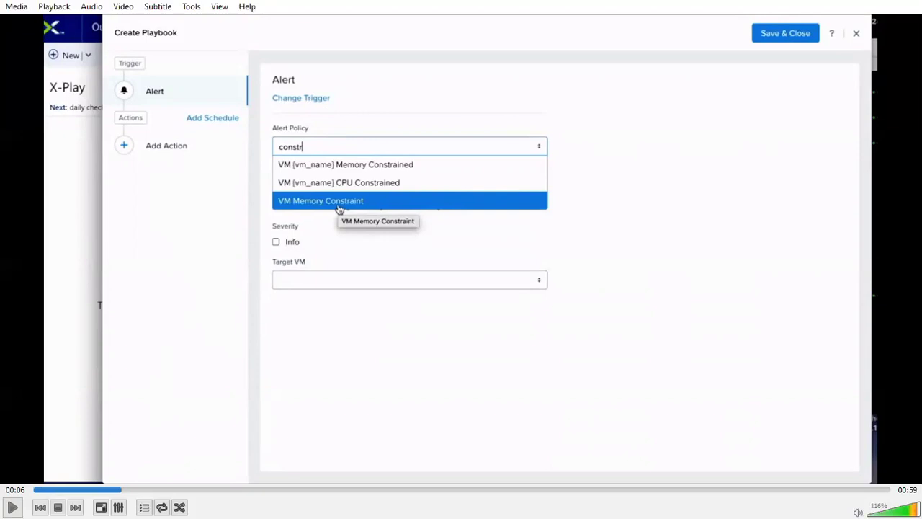
pyautogui.press('space')
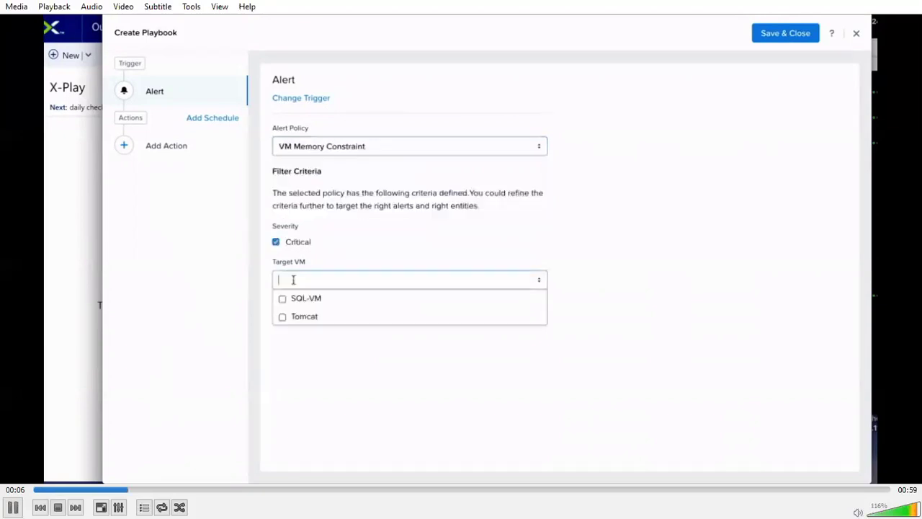
pyautogui.press('space')
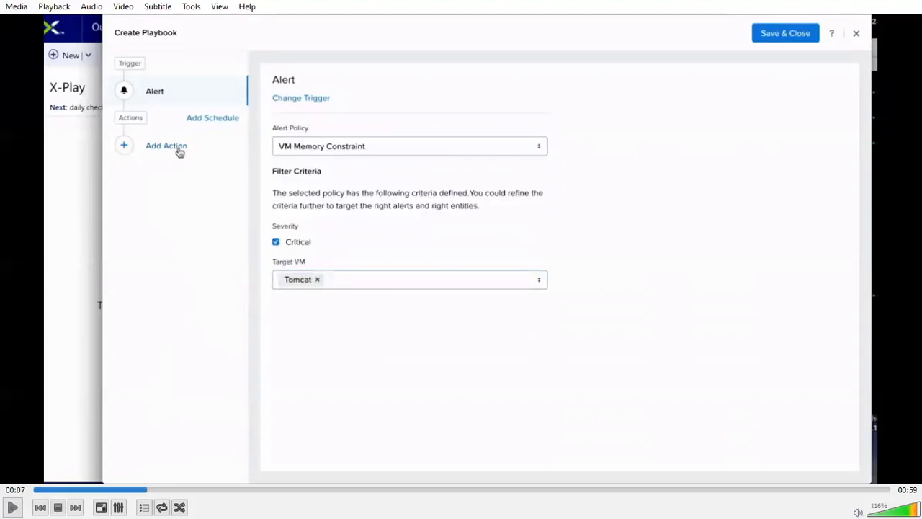
# Continue the video up to about 00:14, pausing to examine how the VM Snapshot and VM Hot Add Memory actions are added.
pyautogui.press('space')
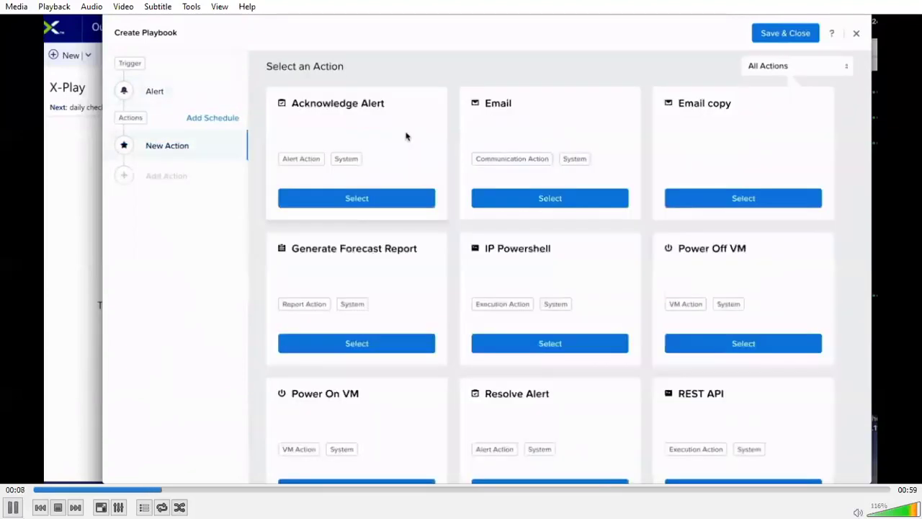
pyautogui.press('space')
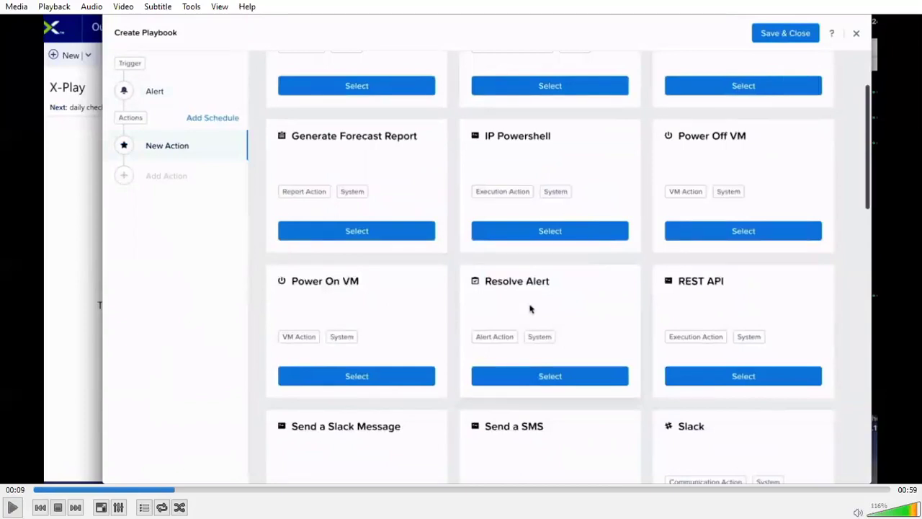
pyautogui.press('space')
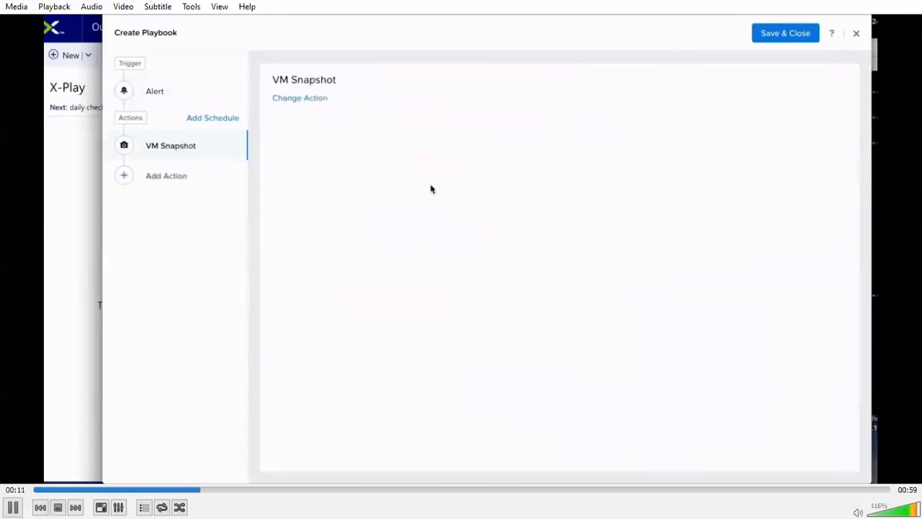
pyautogui.press('space')
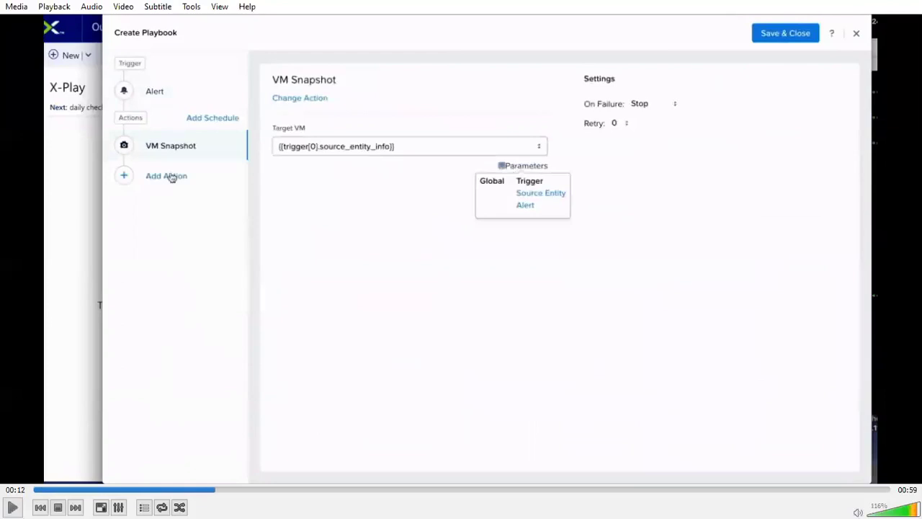
pyautogui.press('space')
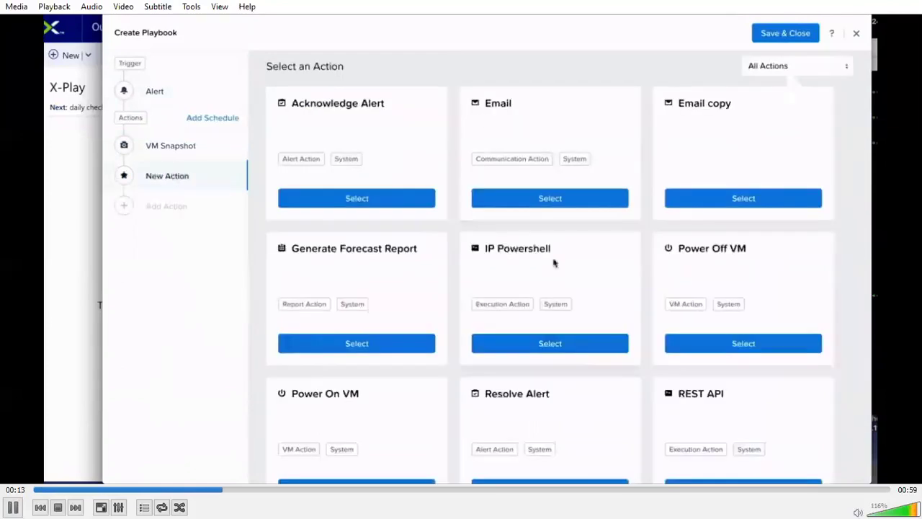
pyautogui.press('space')
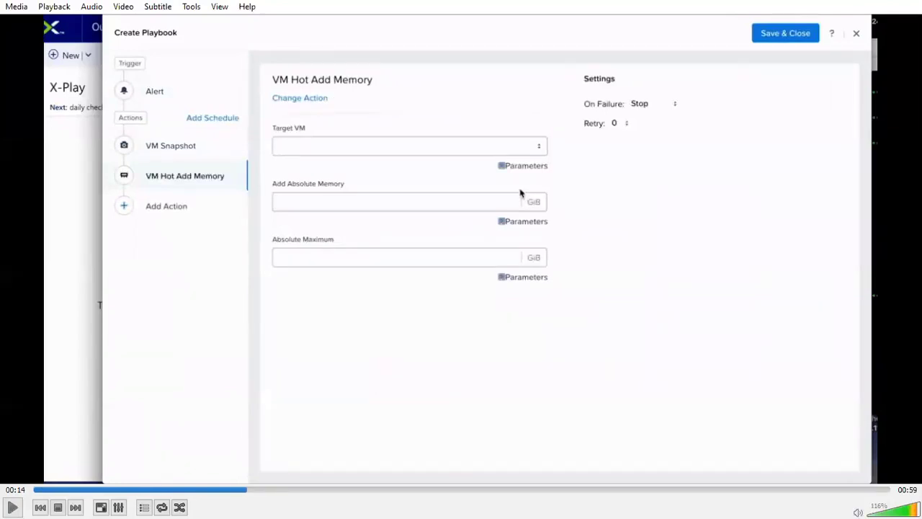
# Continue the video up to about 00:24, pausing to examine the memory settings and the Email action's recipient, subject and message.
pyautogui.press('space')
pyautogui.press('space')
pyautogui.press('space')
pyautogui.press('space')
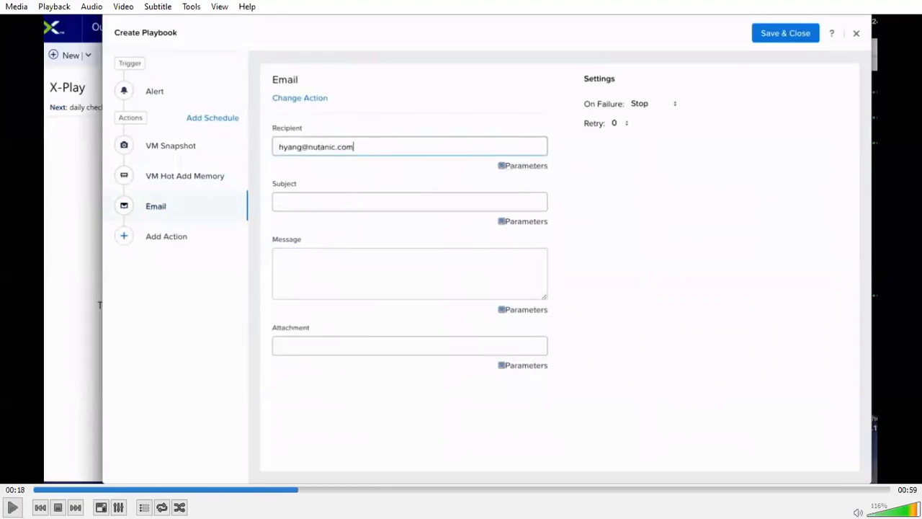
pyautogui.press('space')
pyautogui.press('space')
pyautogui.press('space')
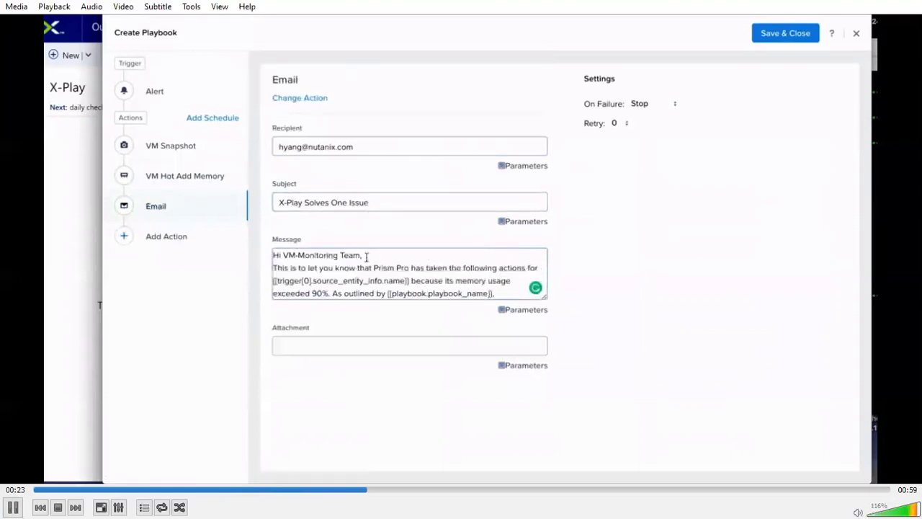
pyautogui.press('space')
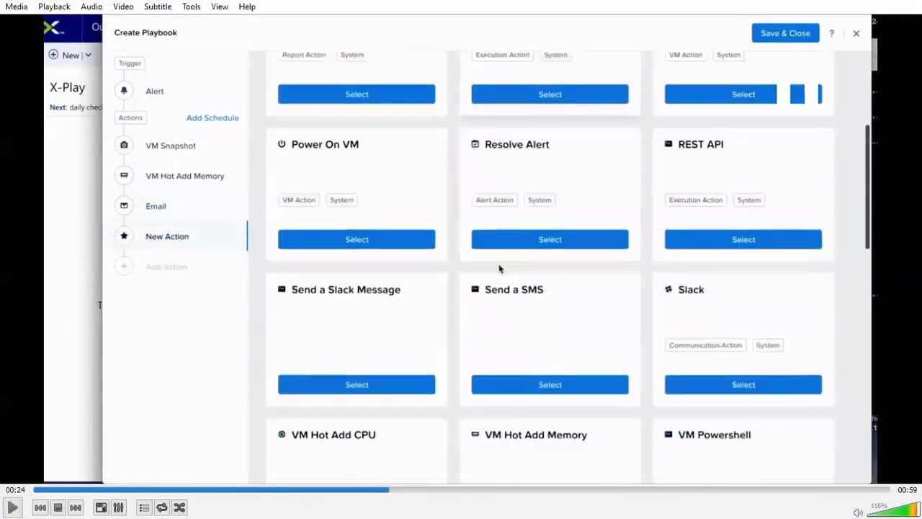
# Continue the video up to about 00:33, pausing to examine the Webhook xplaySMS Post and Acknowledge Alert actions and the completed playbook.
pyautogui.press('space')
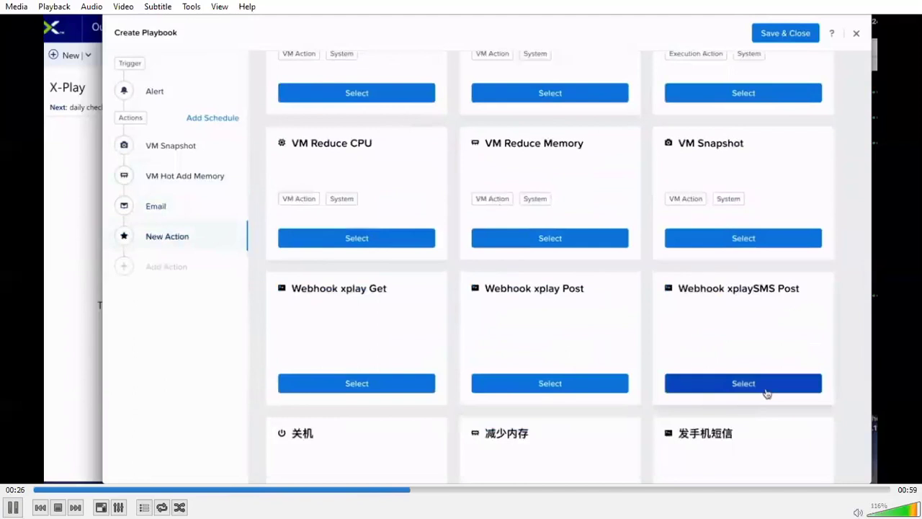
pyautogui.press('space')
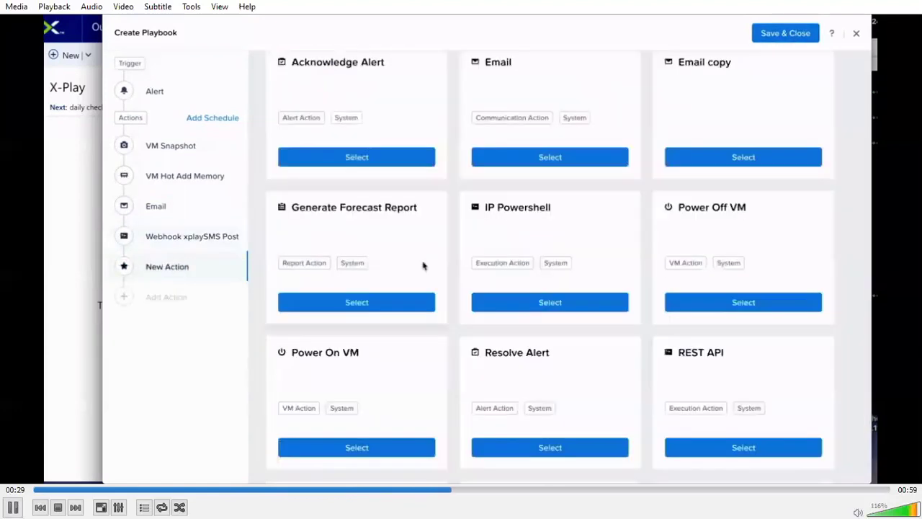
pyautogui.press('space')
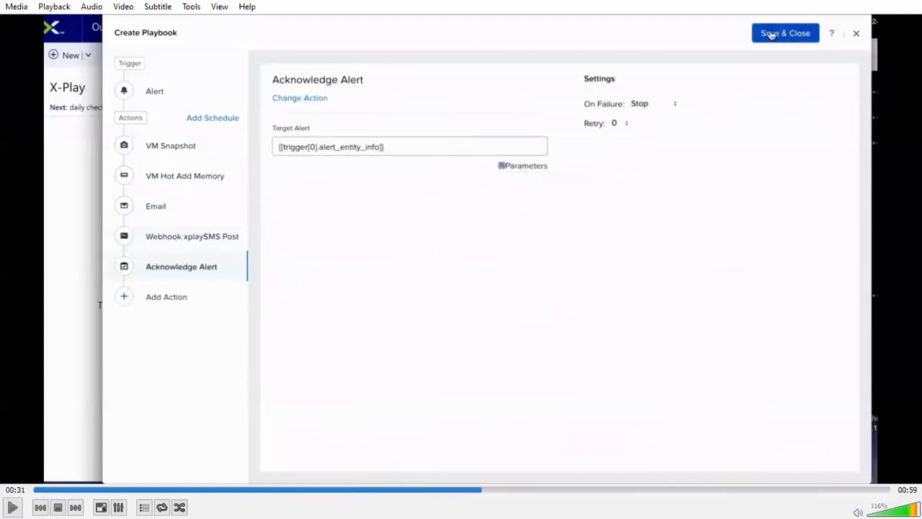
pyautogui.press('space')
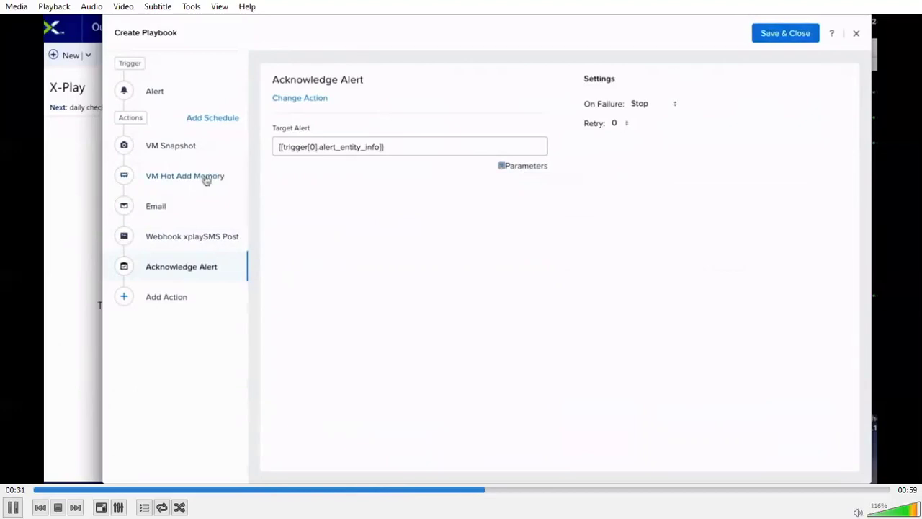
pyautogui.press('space')
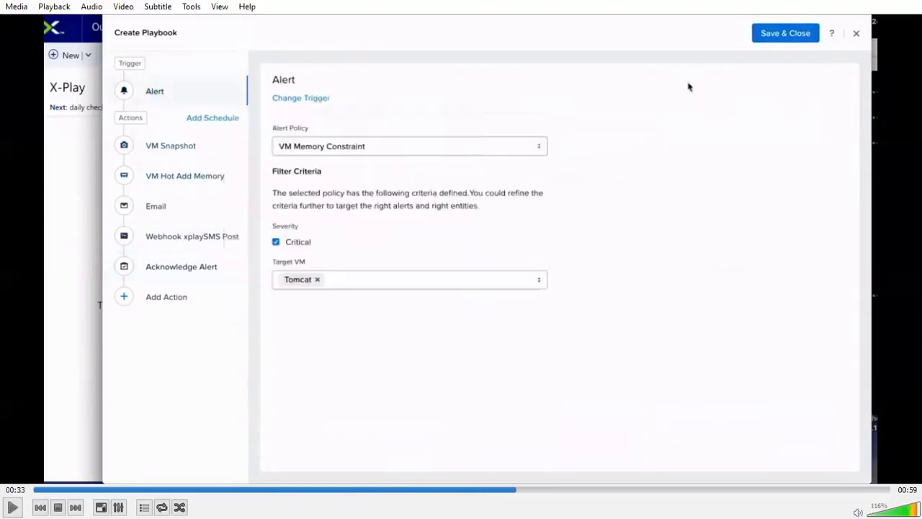
# Play the video to the VM list, and replay it from 00:40 to examine the Tomcat VM's memory capacity.
pyautogui.press('space')
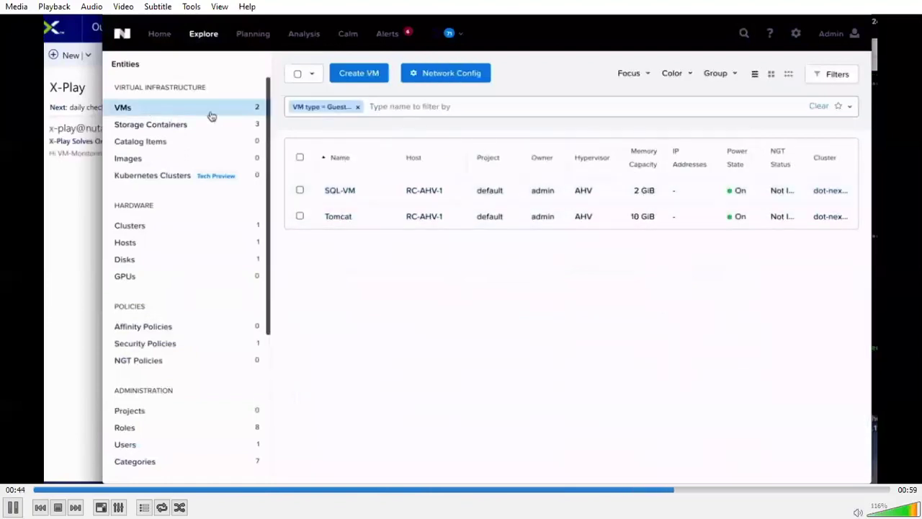
pyautogui.press('space')
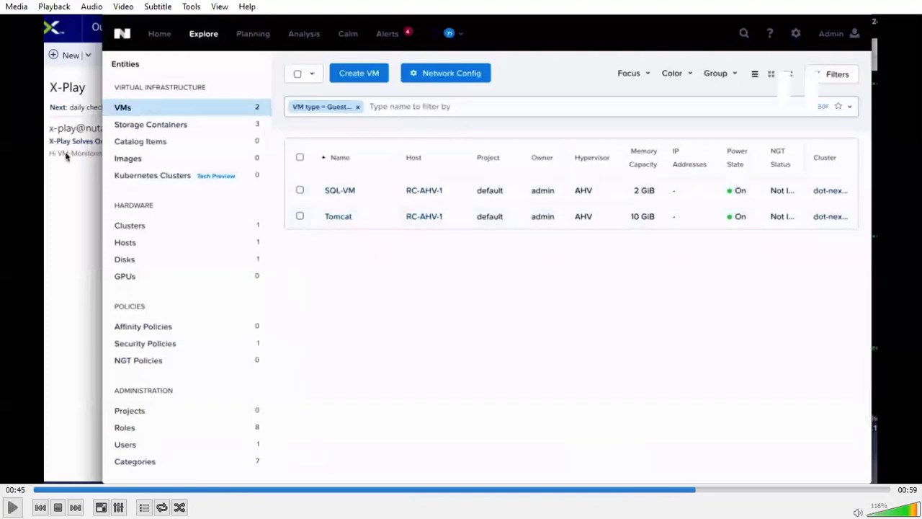
pyautogui.click(662, 496)
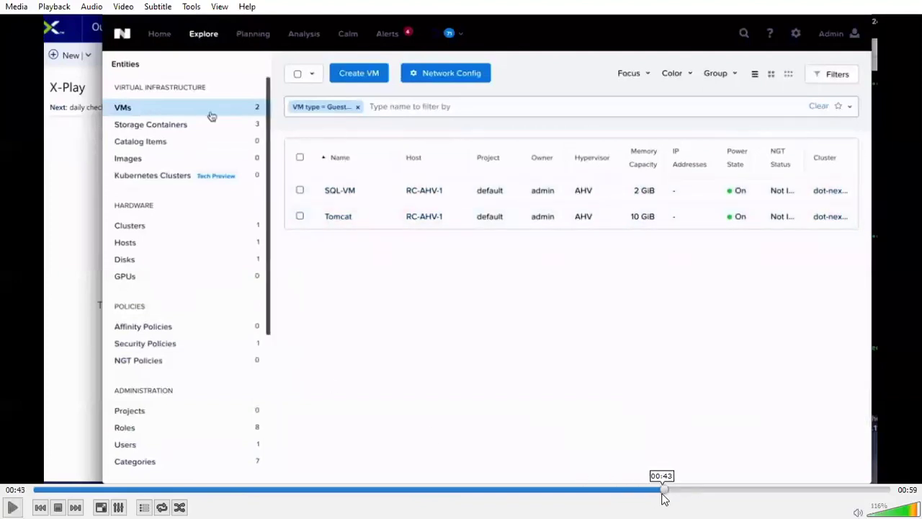
pyautogui.click(625, 495)
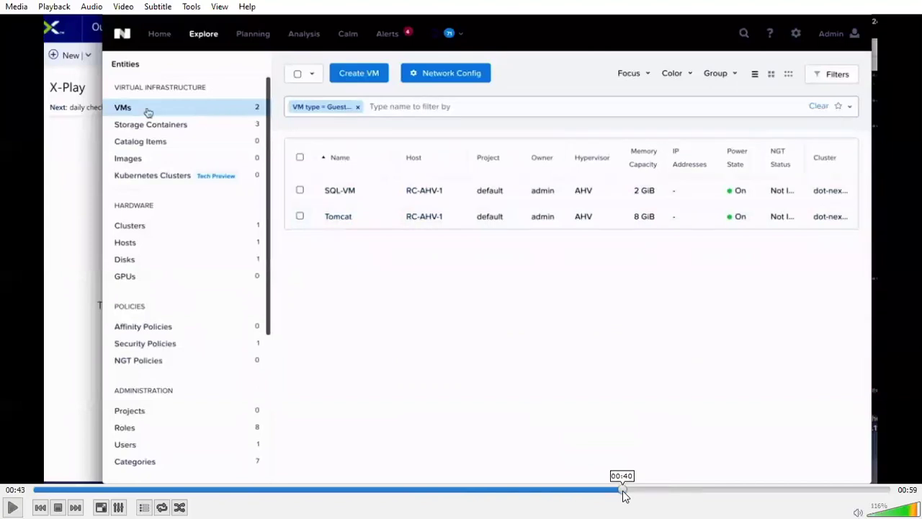
pyautogui.press('space')
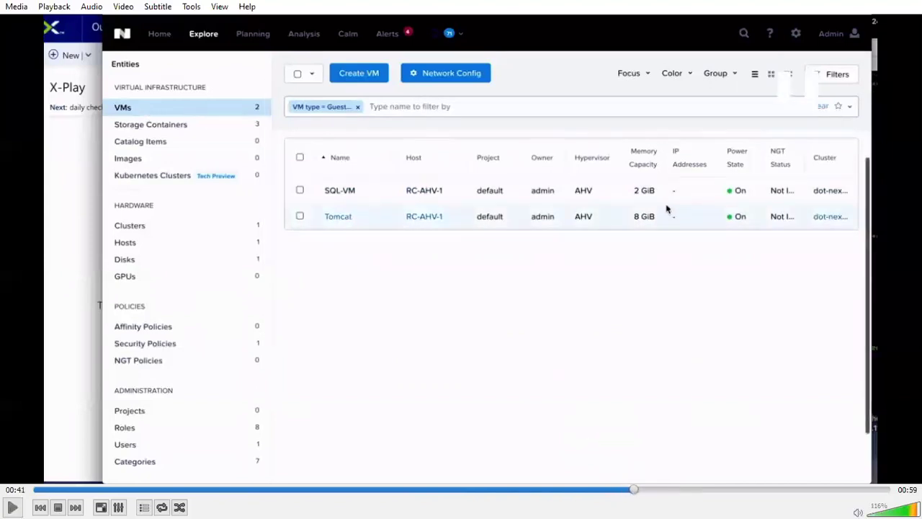
pyautogui.press('space')
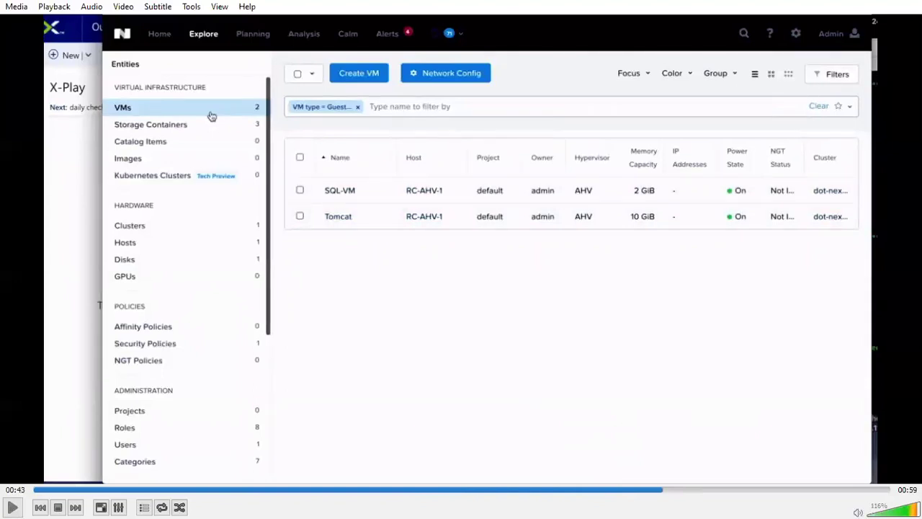
# Continue the video, pausing at about 00:49 to read the X-Play notification email, and pause it again after it restarts.
pyautogui.press('space')
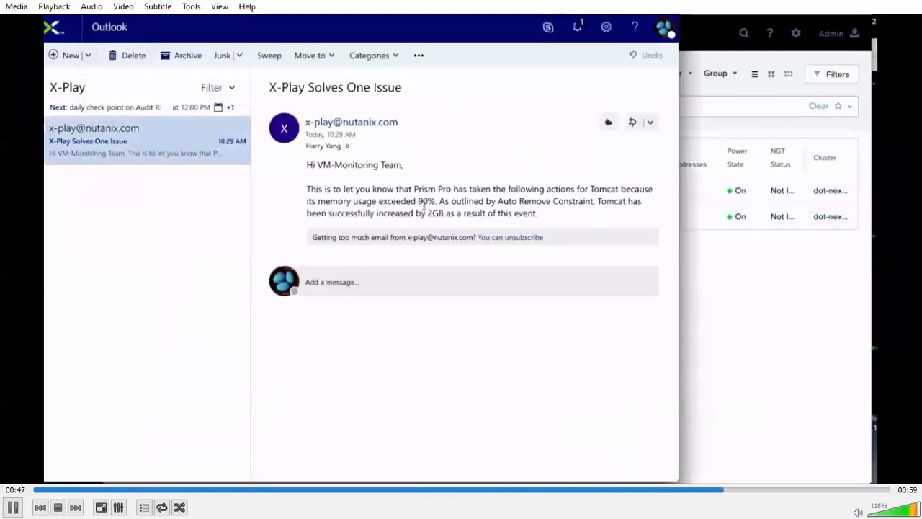
pyautogui.press('space')
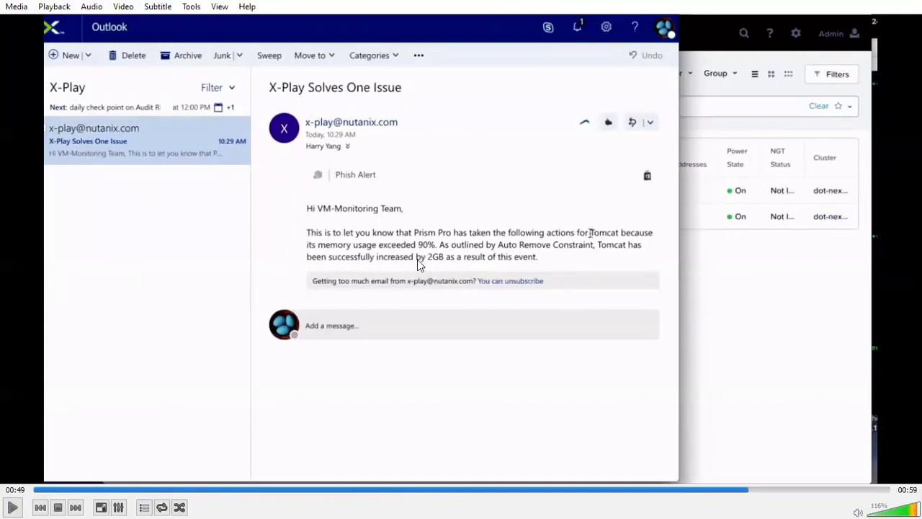
pyautogui.press('space')
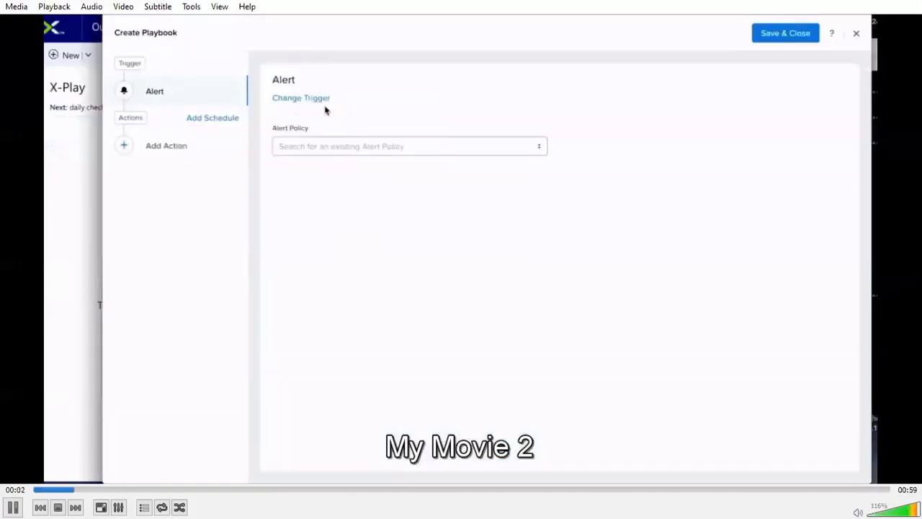
pyautogui.press('space')
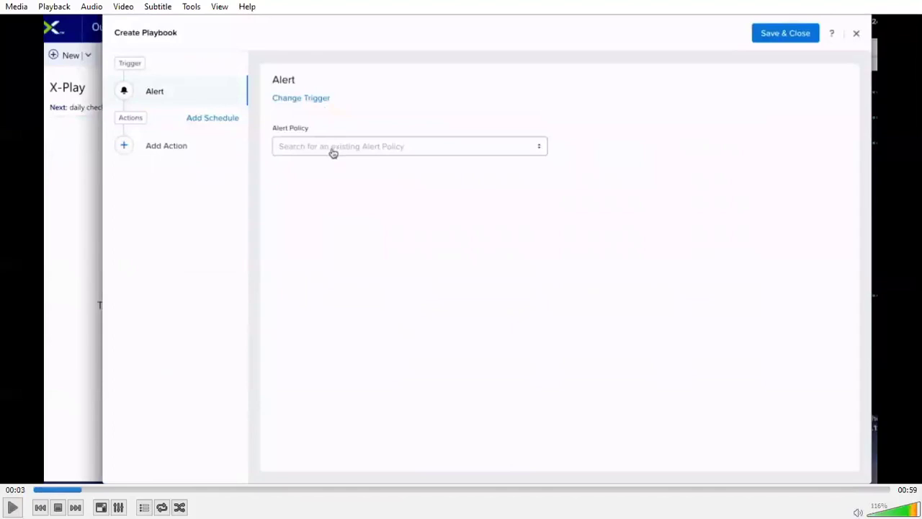